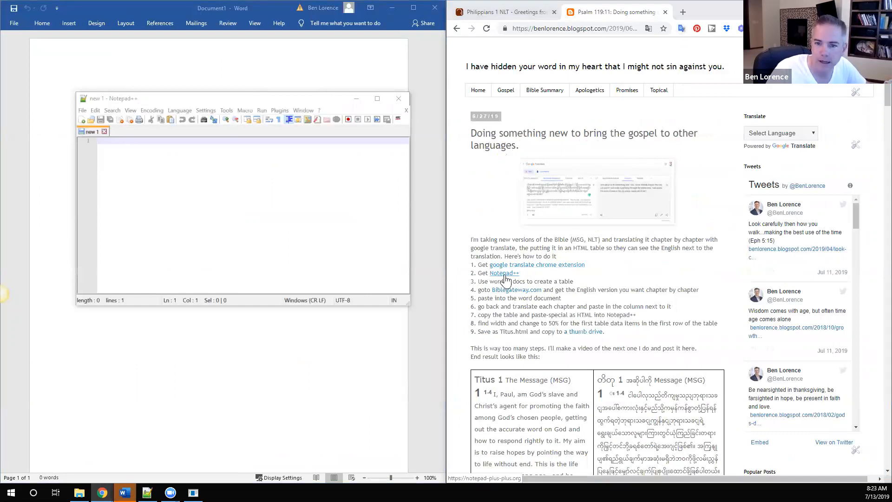
Switch to Notepad++ and close the change.log file
key("alt+Tab")
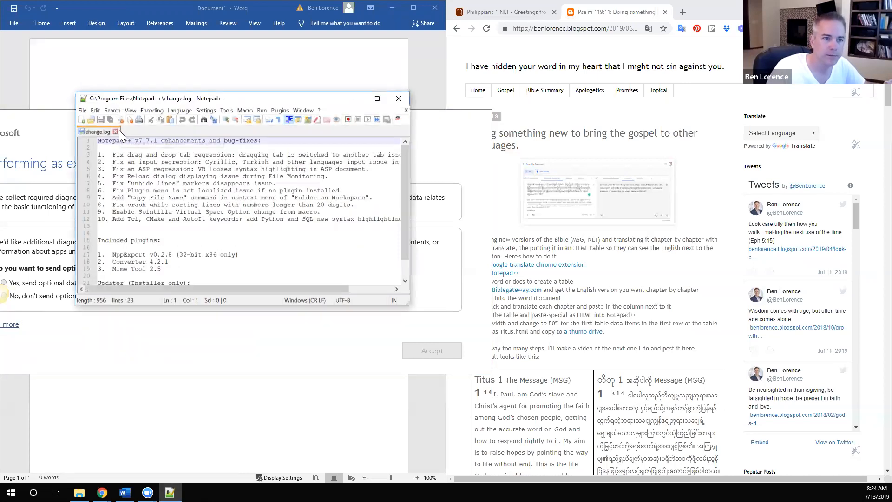
left_click(114, 132)
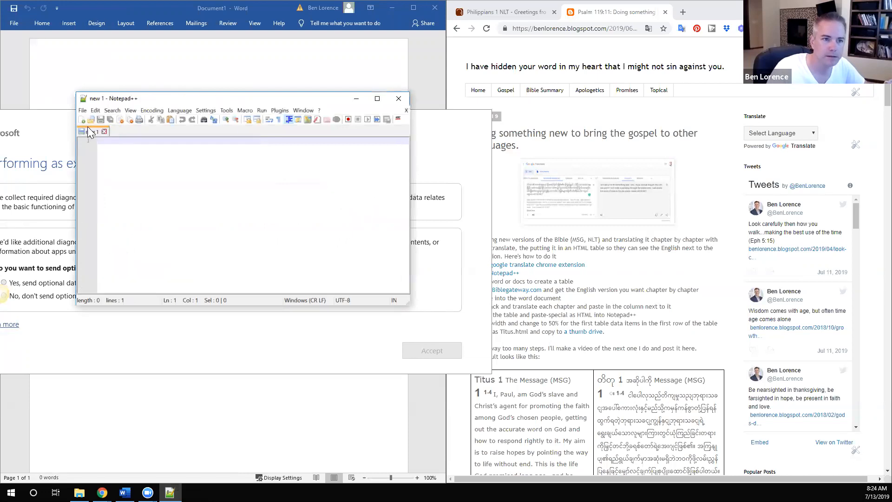
Decline sending optional diagnostic data in the Office privacy dialog and finish the dialog
left_click(67, 152)
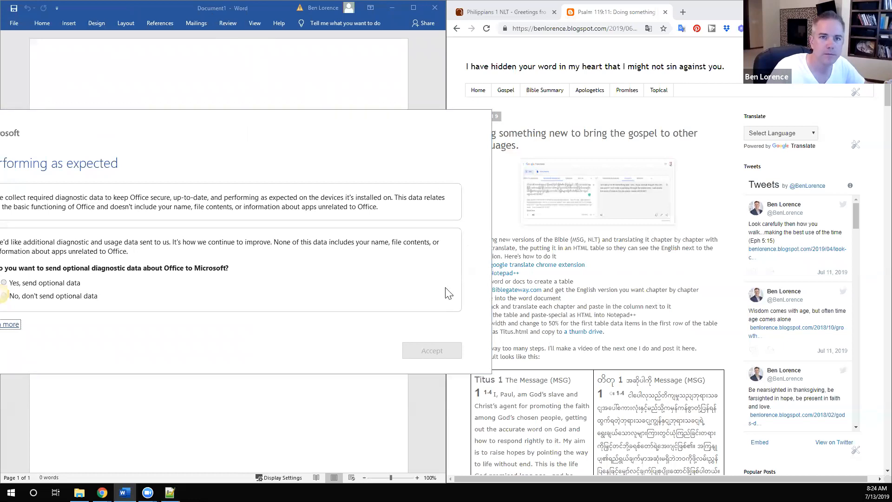
left_click(22, 286)
left_click(23, 296)
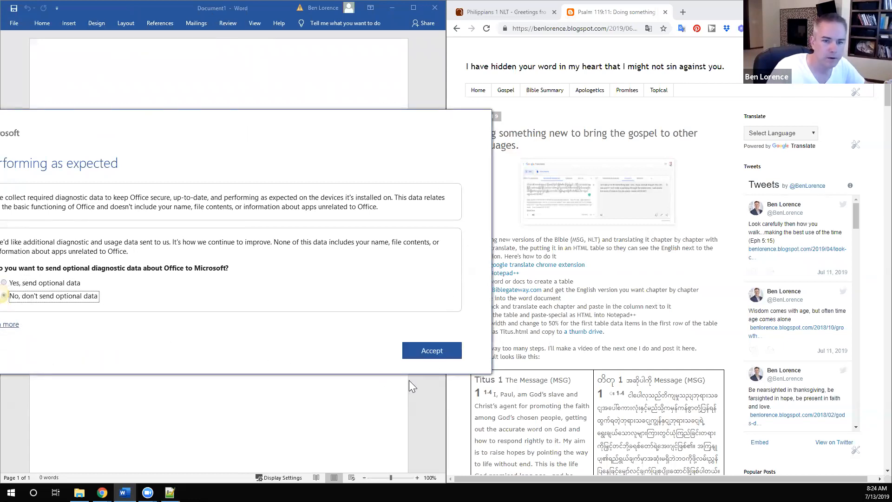
left_click(421, 351)
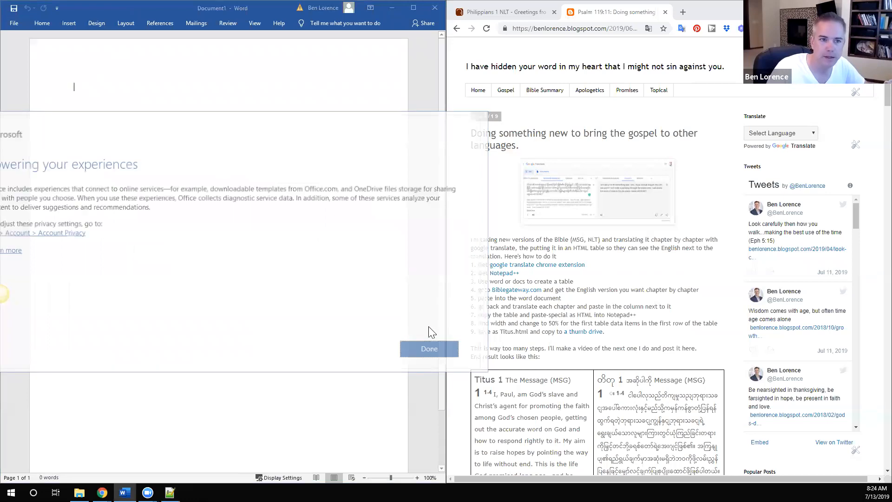
left_click(424, 354)
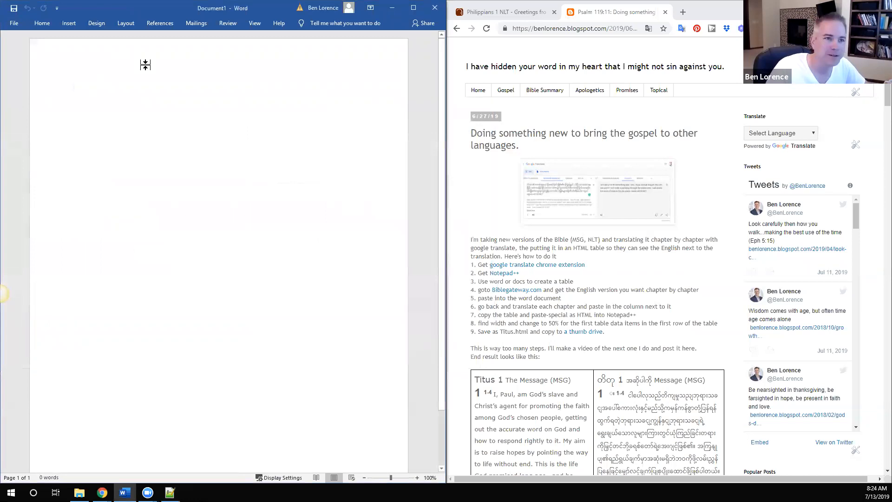
Insert a two-column, two-row table at the start of the blank Word document and extend it to nine rows
left_click(70, 22)
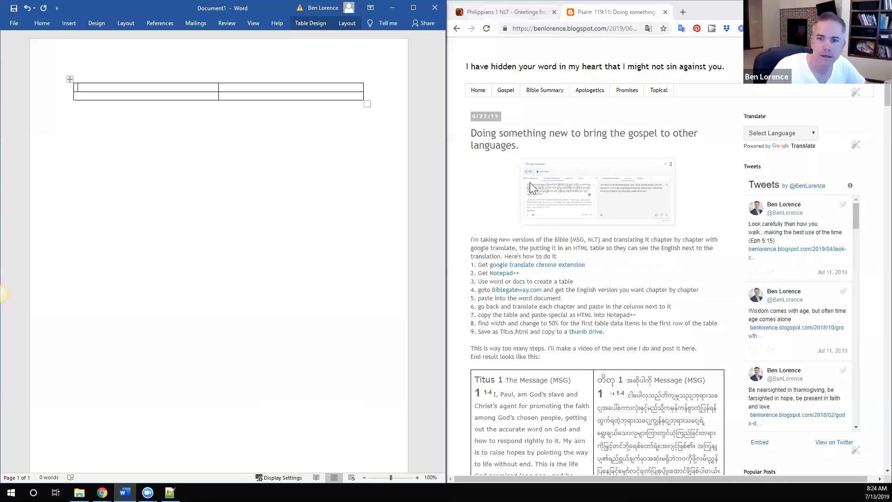
left_click(146, 97)
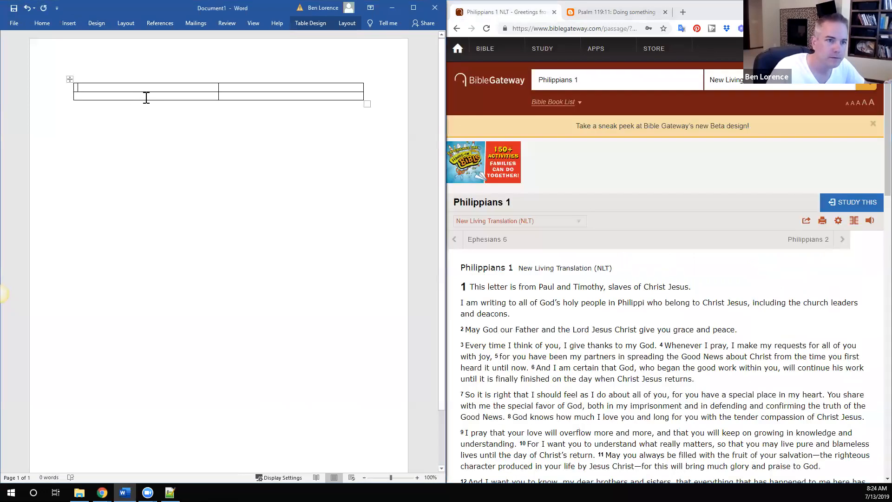
key("Tab")
key("Tab")
key("Tab")
key("Tab")
key("Tab")
key("Tab")
key("Tab")
key("Tab")
key("Tab")
key("Tab")
key("Tab")
key("Tab")
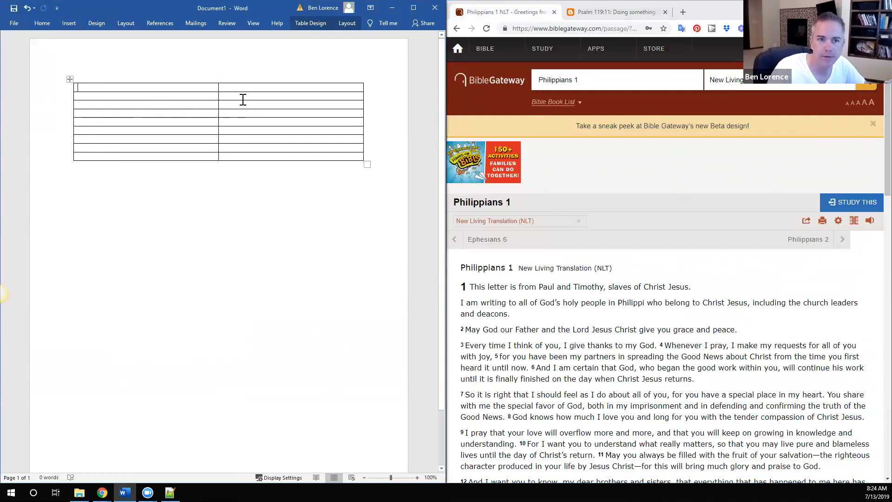
key("Tab")
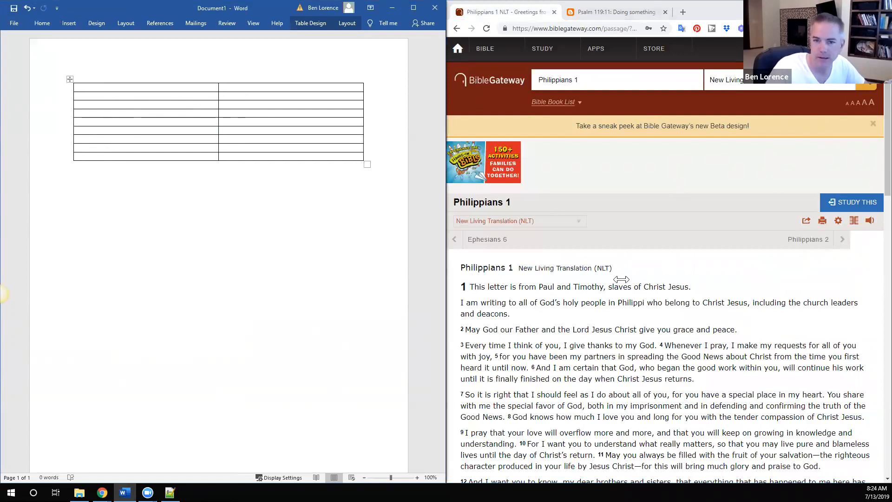
Copy the whole Philippians 1 NLT text from BibleGateway into the first column of the Word table's first row
scroll(621, 279, "down", 1)
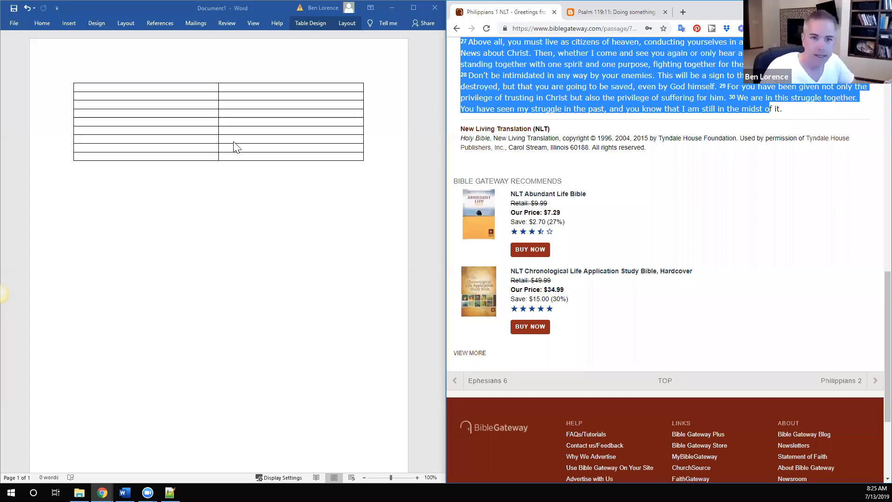
key("ctrl+Home")
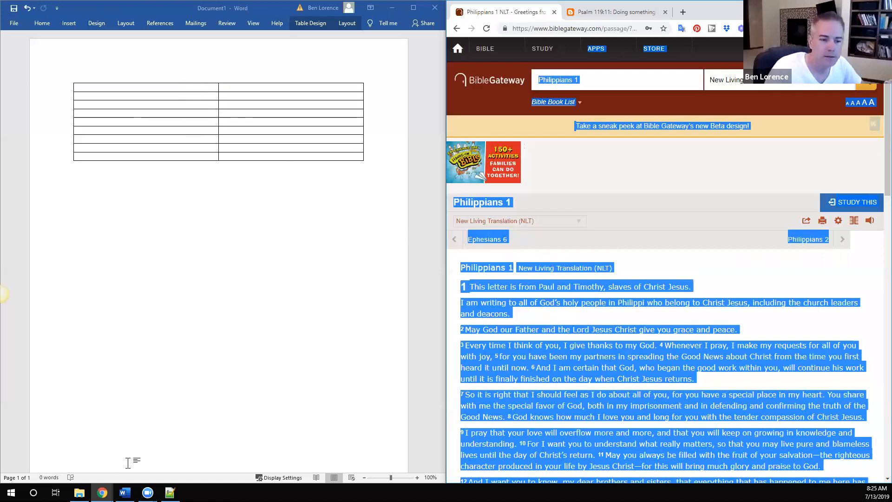
key("alt+Tab")
key("ctrl+v")
Copy the Philippians 2 and Philippians 3 NLT texts from BibleGateway into the next rows of the table's first column
left_click(841, 240)
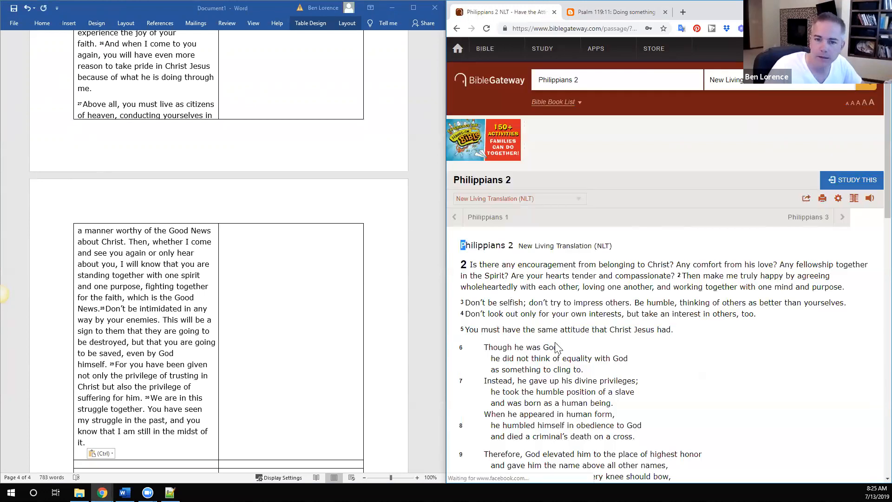
left_click_drag(460, 245, 615, 474)
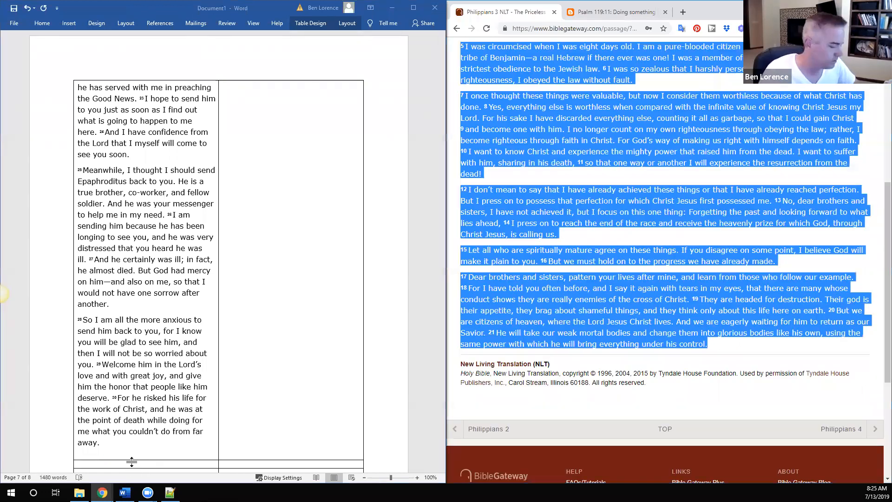
key("alt+Tab")
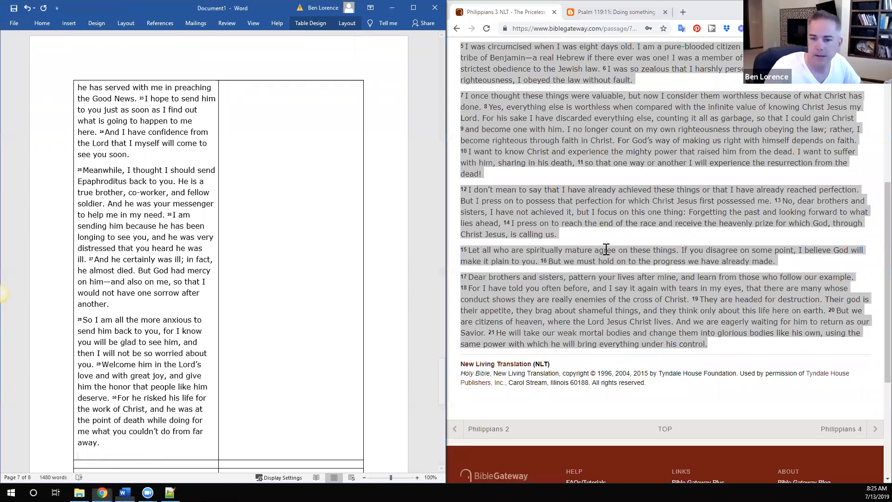
key("ctrl+v")
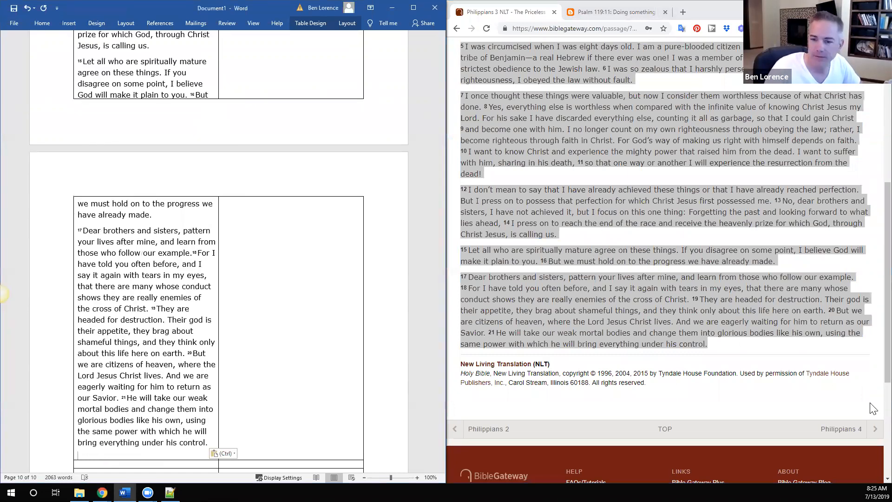
Open Philippians 4 on BibleGateway and copy its NLT text into the next row of the table's first column
left_click(836, 431)
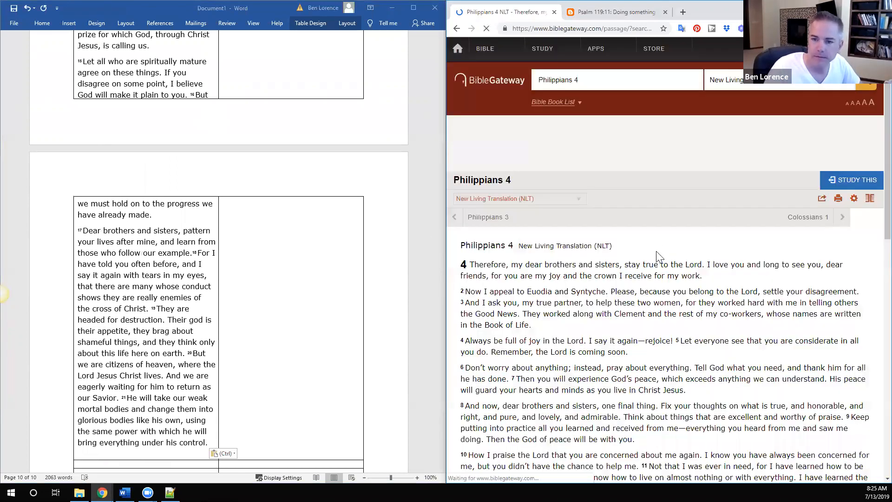
left_click_drag(460, 245, 585, 454)
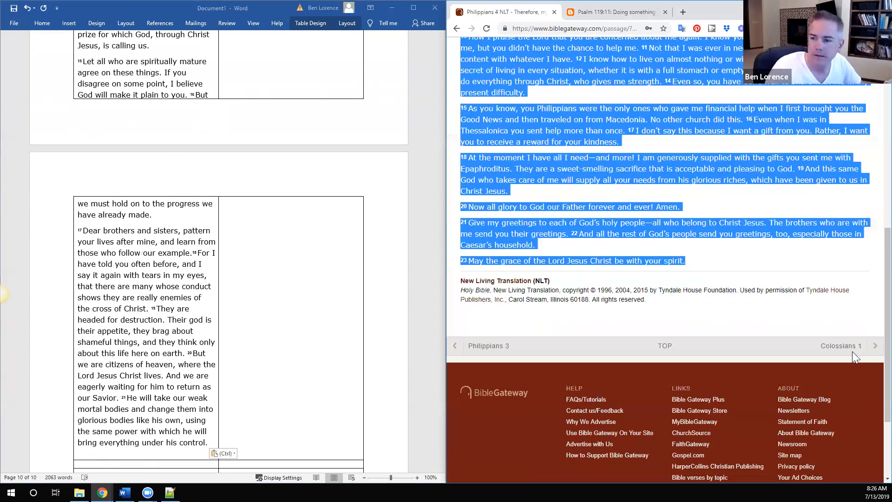
key("alt+Tab")
key("ctrl+v")
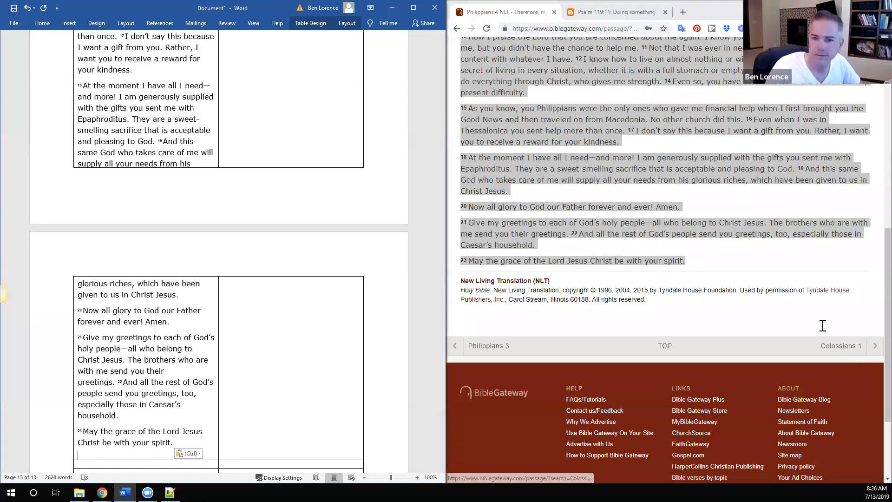
Return to the Philippians 4 page in the browser and translate it into Myanmar (Burmese) with the Google Translate extension
key("alt+Tab")
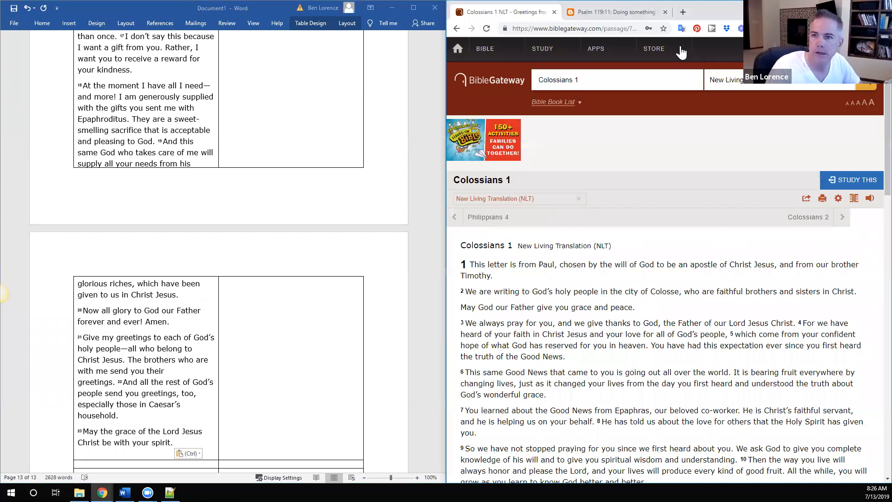
key("Left")
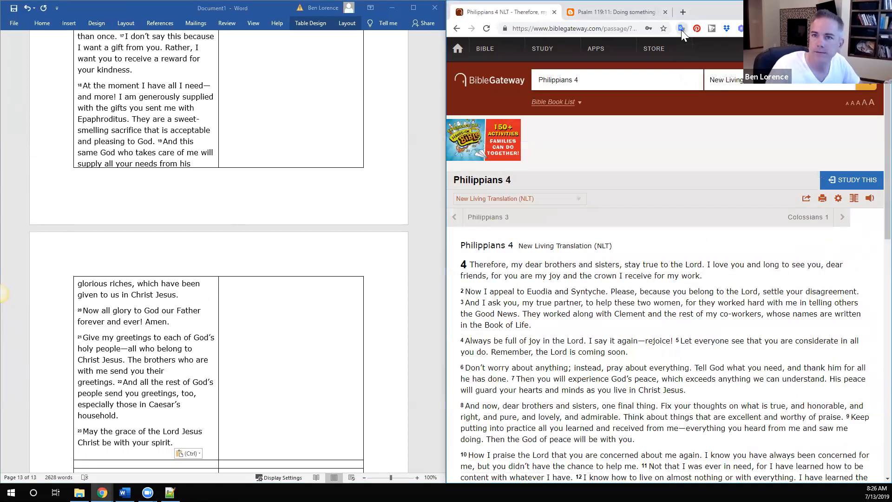
left_click(681, 29)
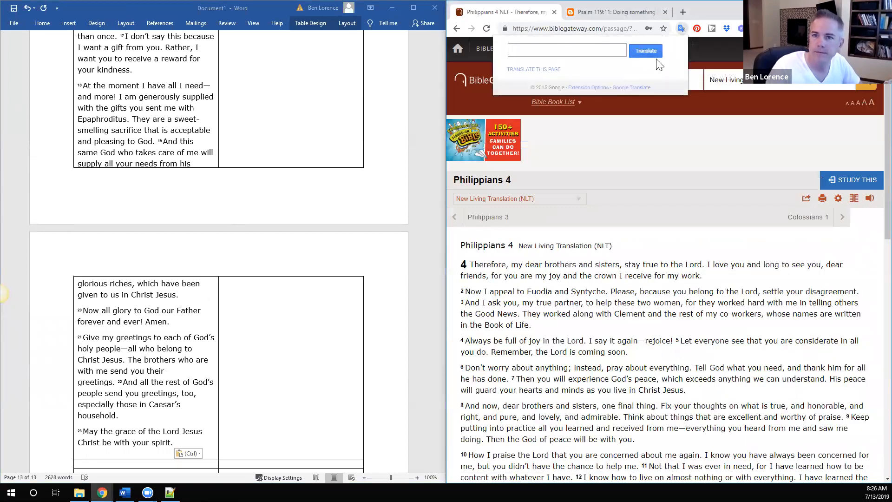
left_click(553, 71)
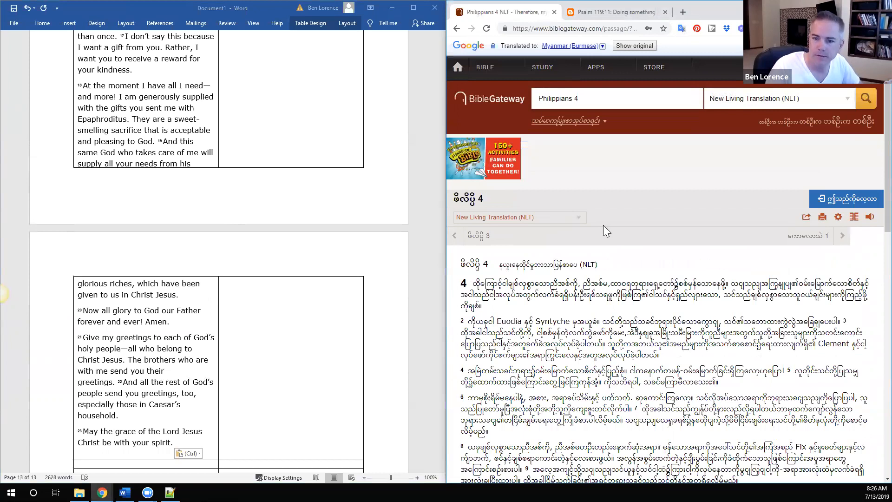
Copy the Burmese Philippians 4 text into the table's second column beside the English chapter and try the text-only paste option
key("ctrl+a")
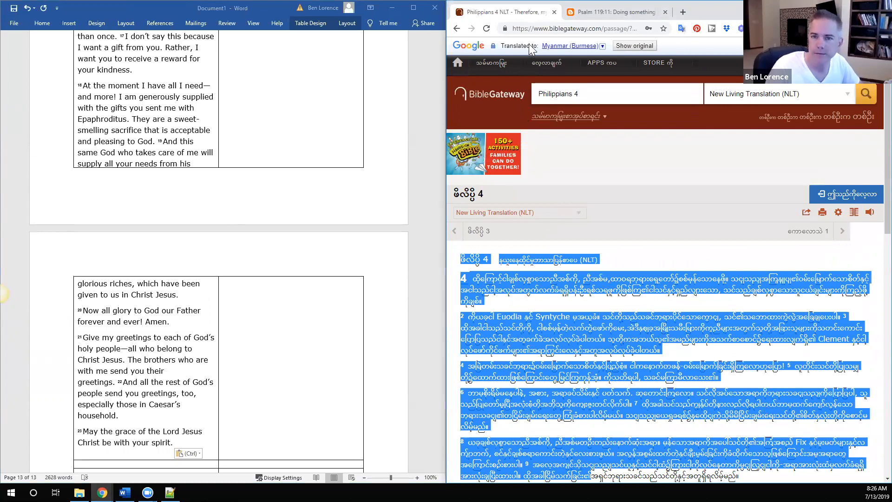
scroll(489, 141, "down", 8)
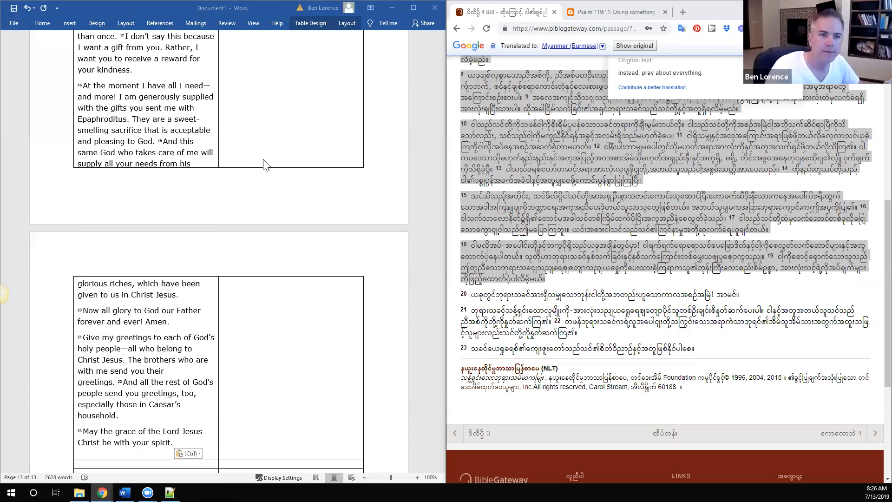
key("ctrl+a")
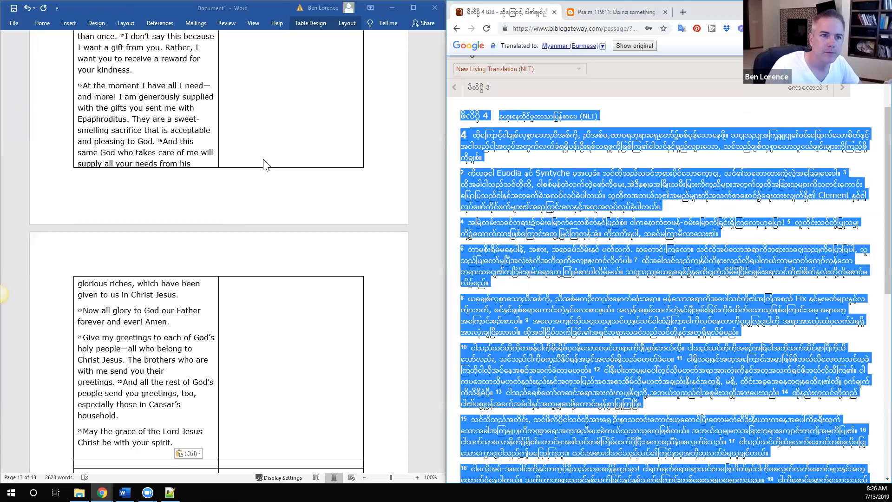
left_click(263, 159)
key("ctrl+v")
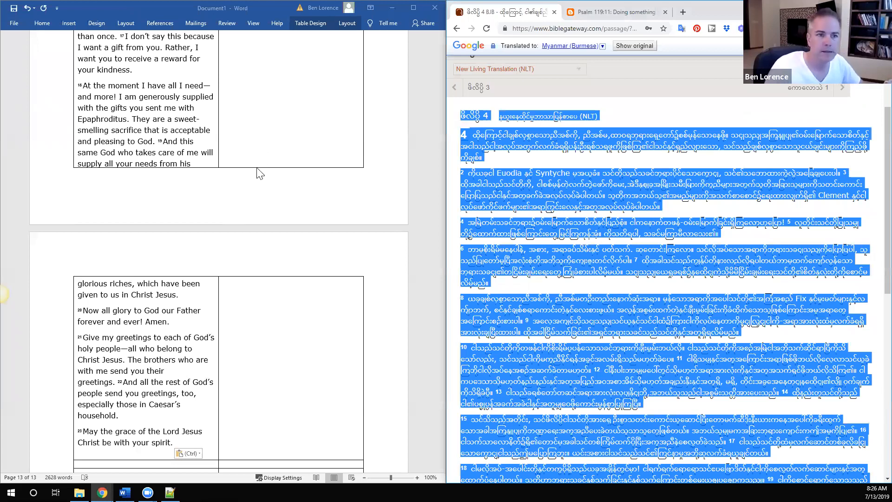
scroll(180, 177, "up", 10)
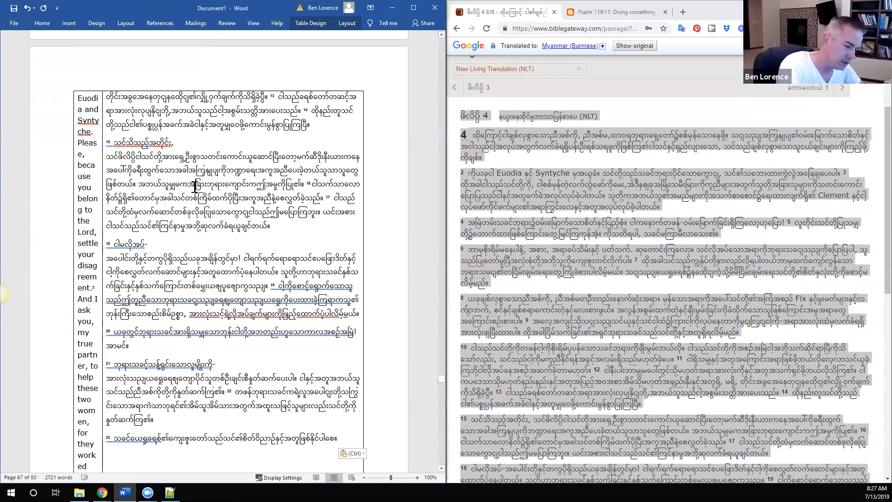
key("ctrl")
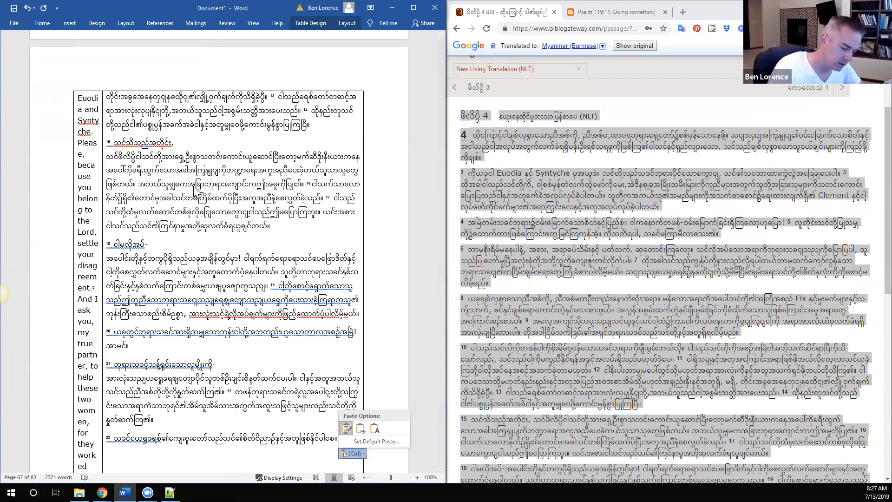
key("t")
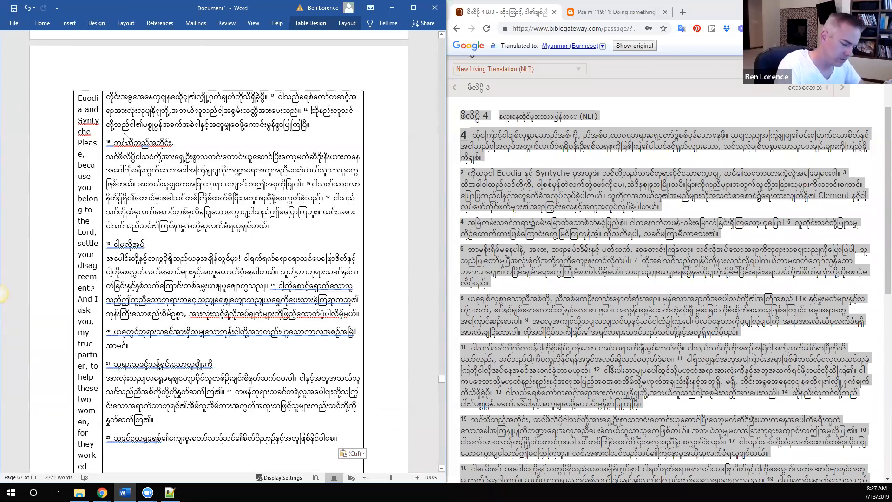
Return to the Philippians 1 row at the start of the table and open the Burmese translation of Philippians 1 in the browser
scroll(126, 139, "up", 3)
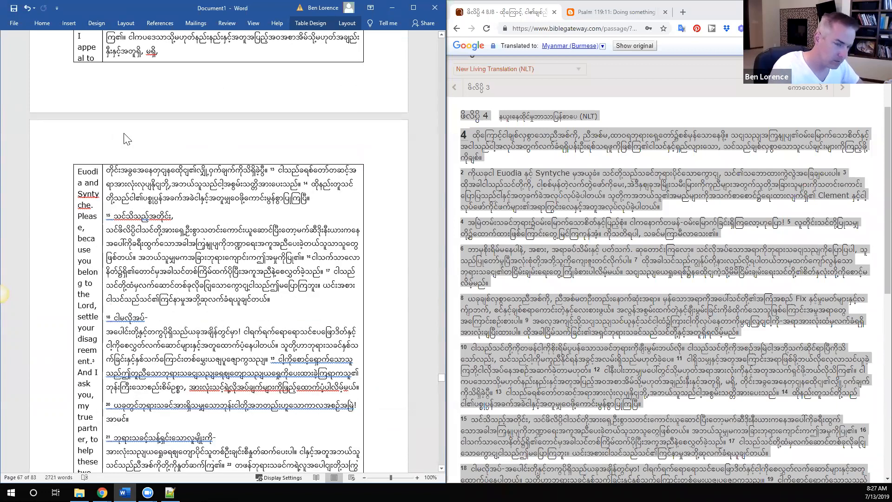
scroll(127, 138, "up", 20)
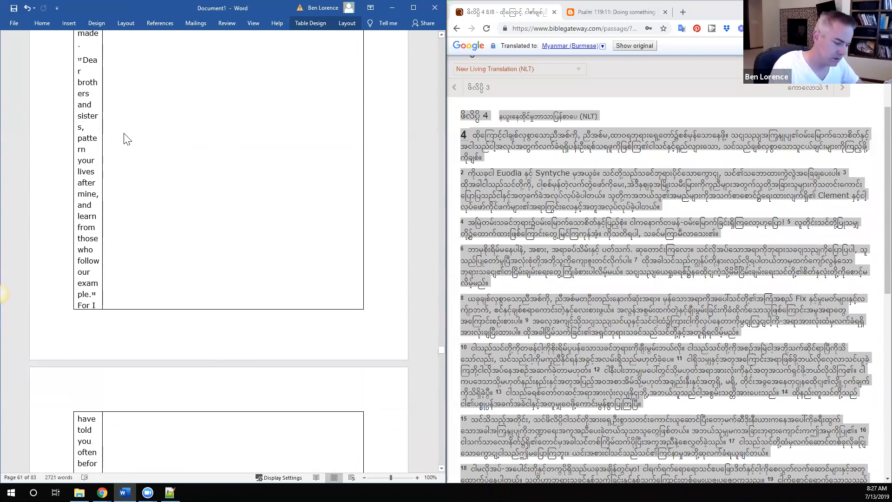
scroll(126, 139, "up", 1)
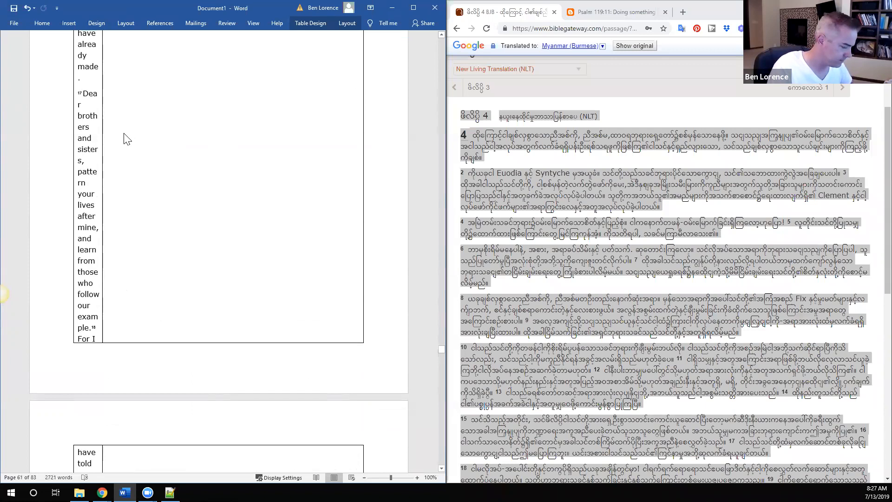
key("super+Down")
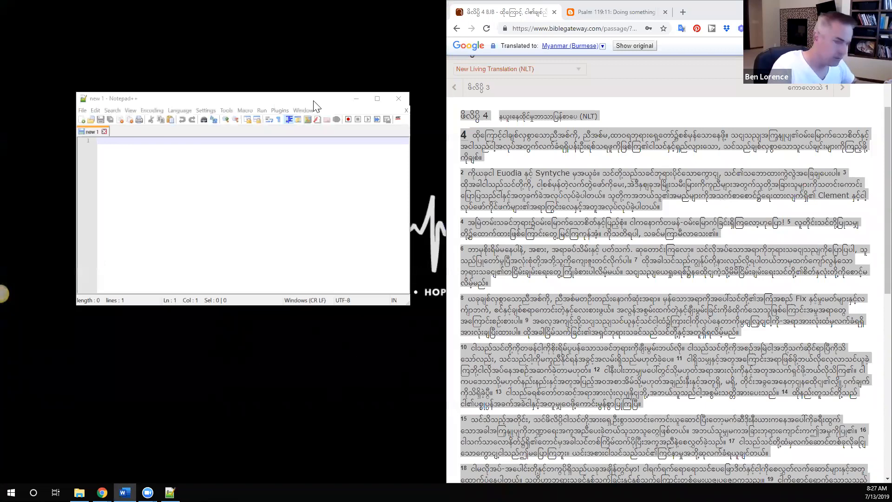
key("alt+Tab")
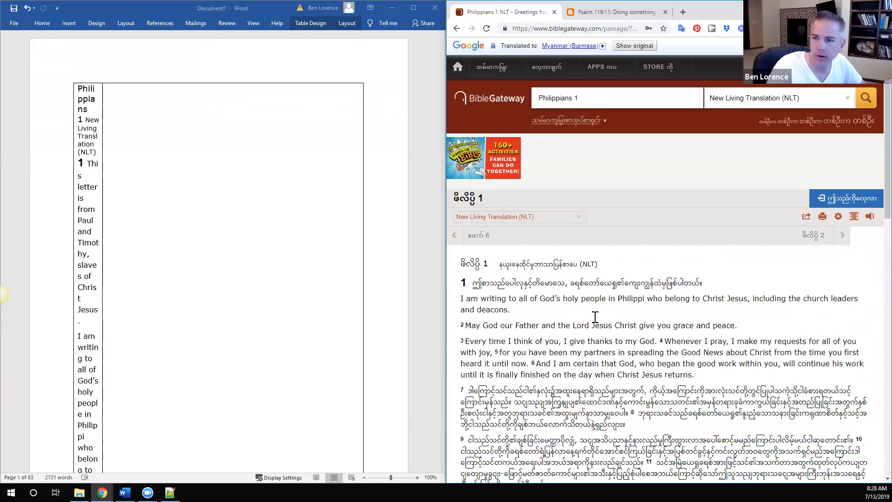
Copy the Burmese text of Philippians 1 from the web page into the table's second column beside the English chapter
scroll(595, 317, "down", 1)
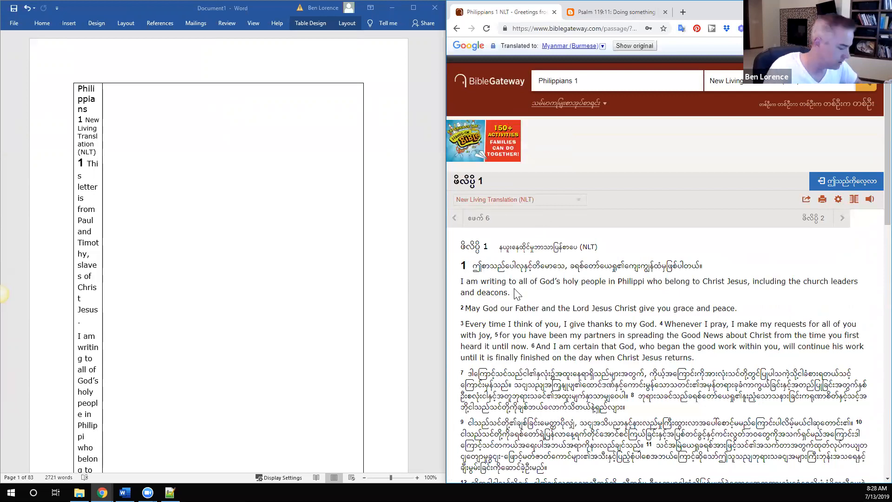
scroll(515, 292, "down", 5)
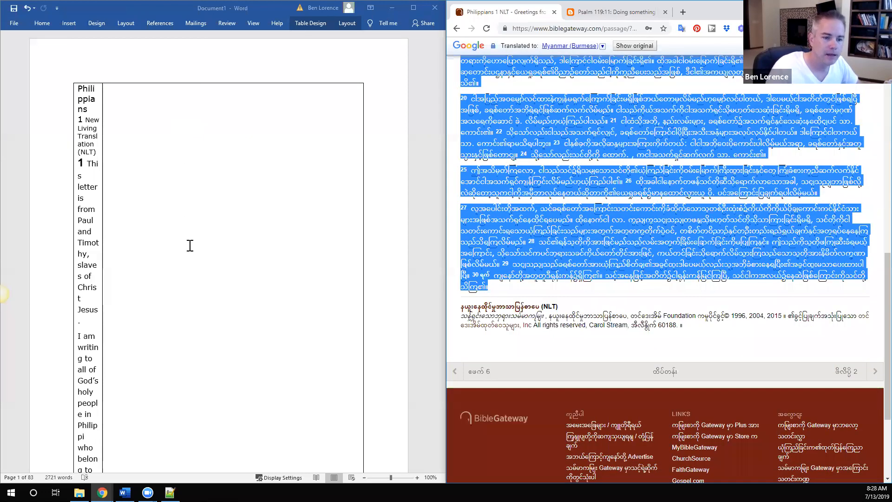
left_click(195, 319)
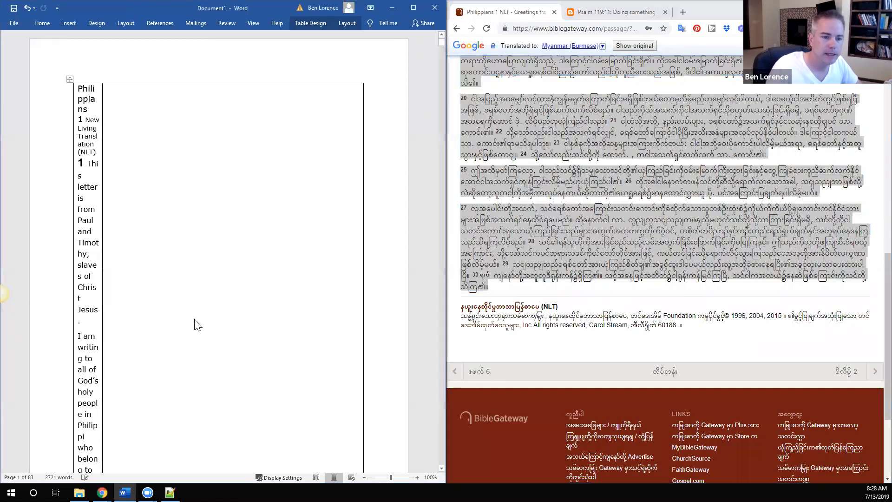
key("ctrl+v")
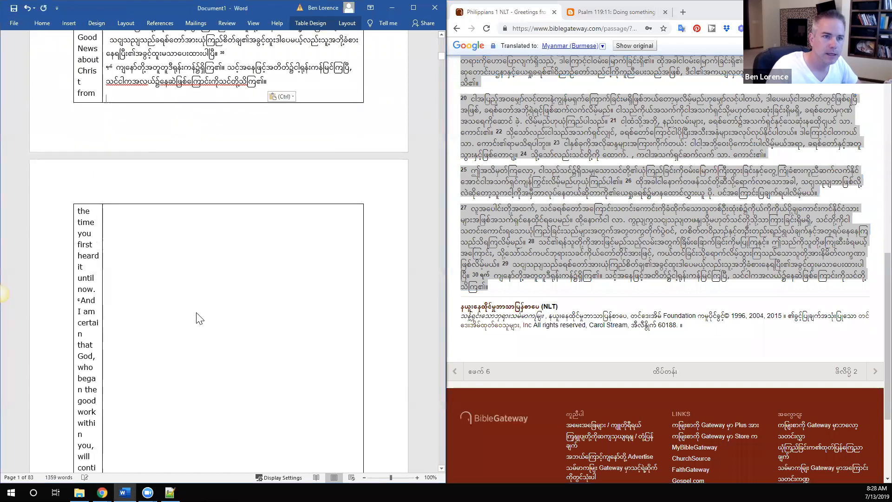
Search the Word document for "philippians" to locate the Philippians 2 row
scroll(196, 319, "down", 1)
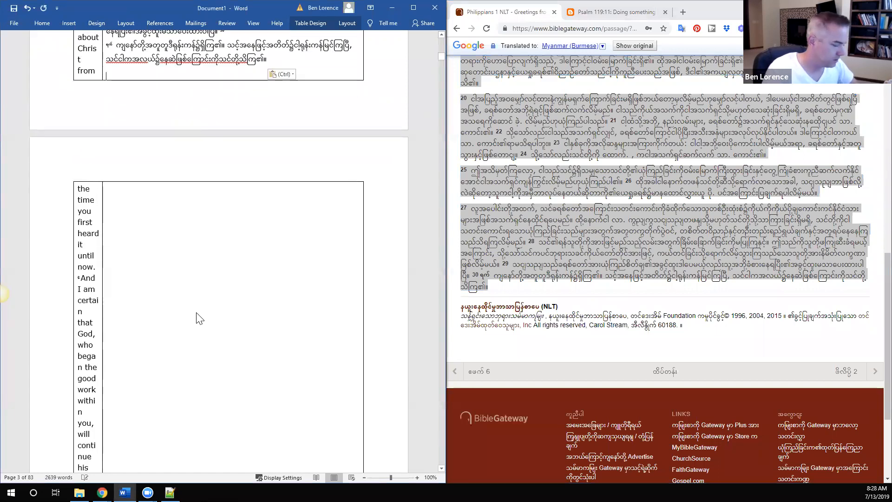
key("ctrl+f")
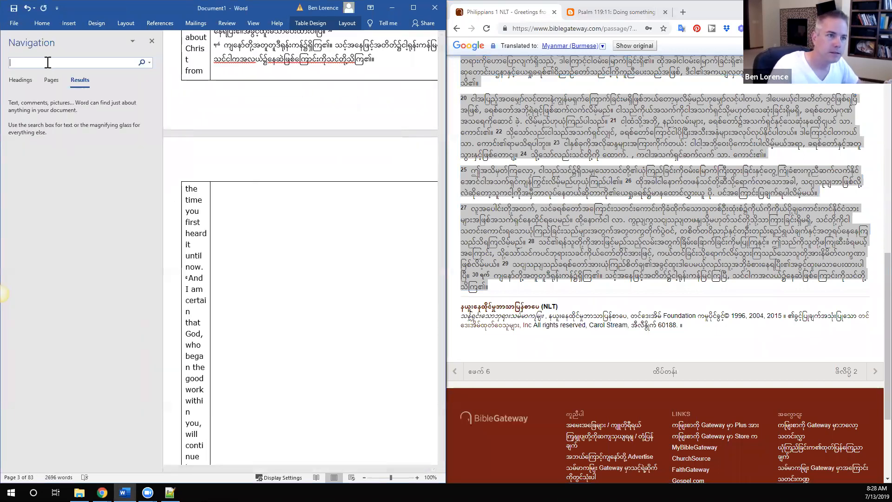
type("phil")
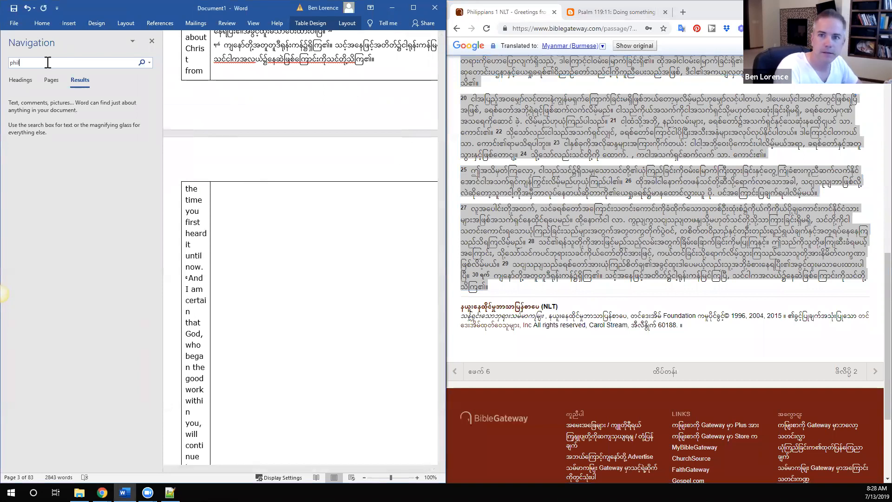
type("ipi")
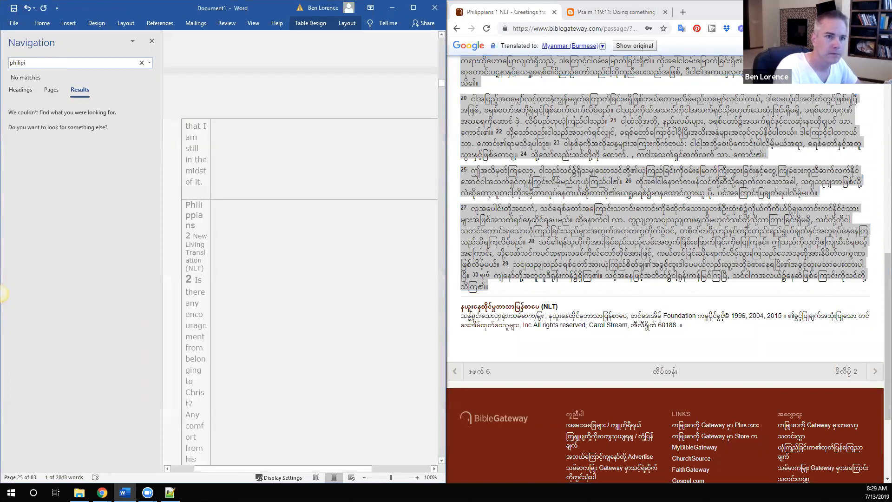
key("BackSpace")
type("pians")
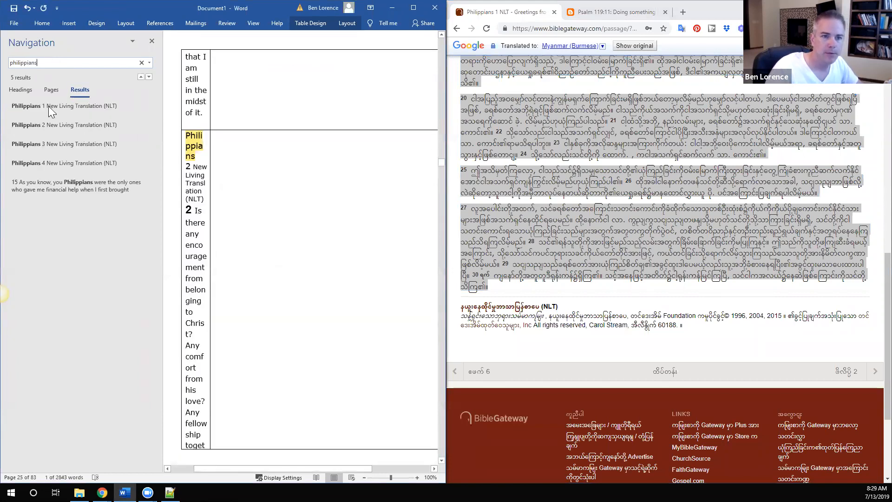
Open Philippians 2 on BibleGateway and copy its Burmese translation into the second column beside the English chapter
left_click(256, 141)
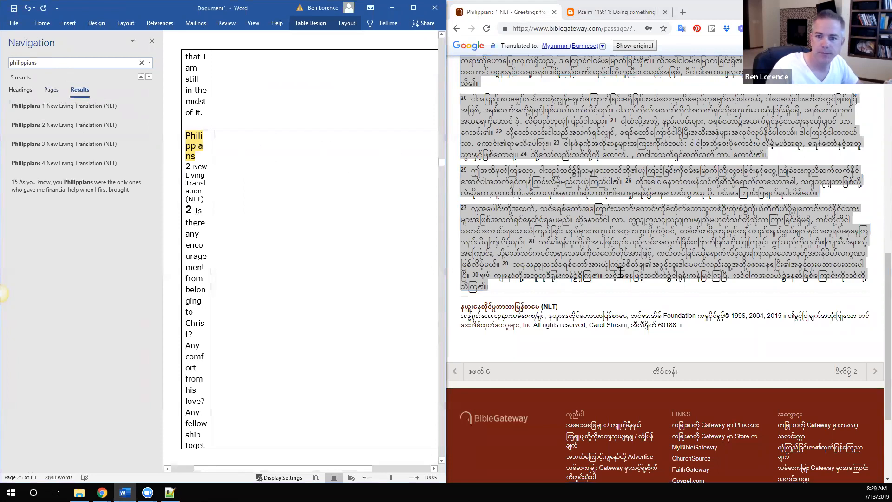
left_click(871, 376)
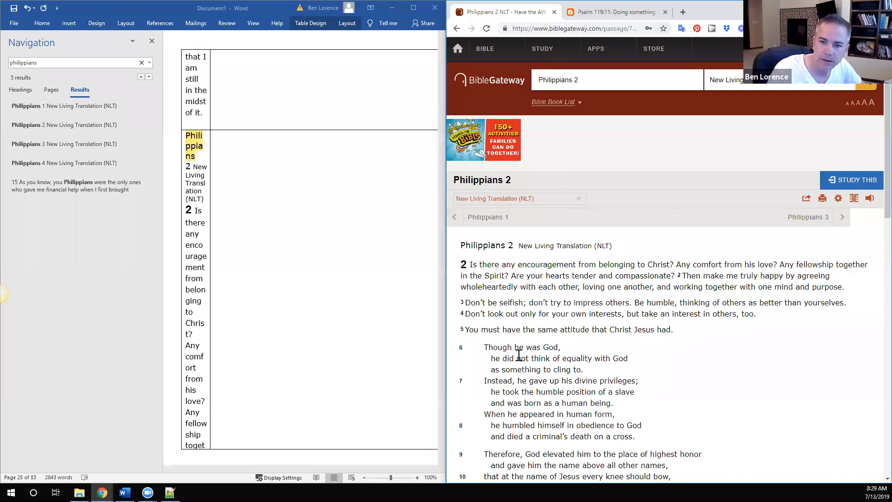
left_click_drag(460, 264, 507, 333)
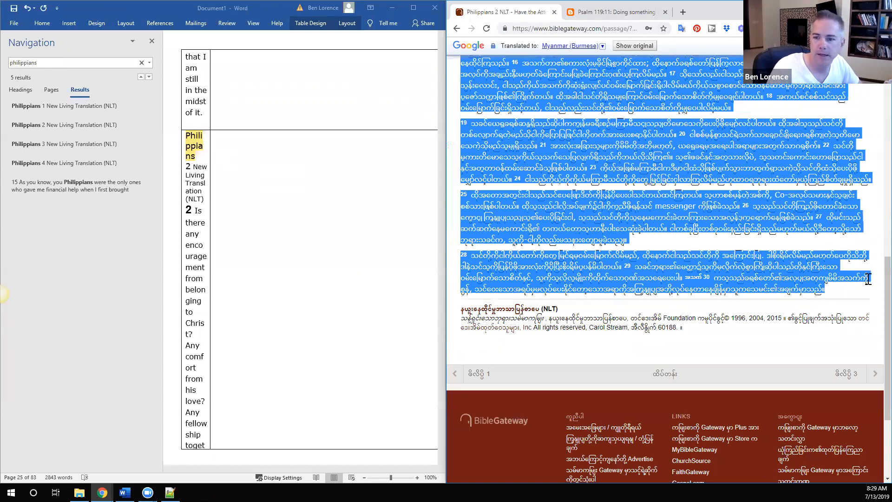
Open Philippians 3 on BibleGateway and select the full chapter text from its heading through verse 21
left_click(875, 376)
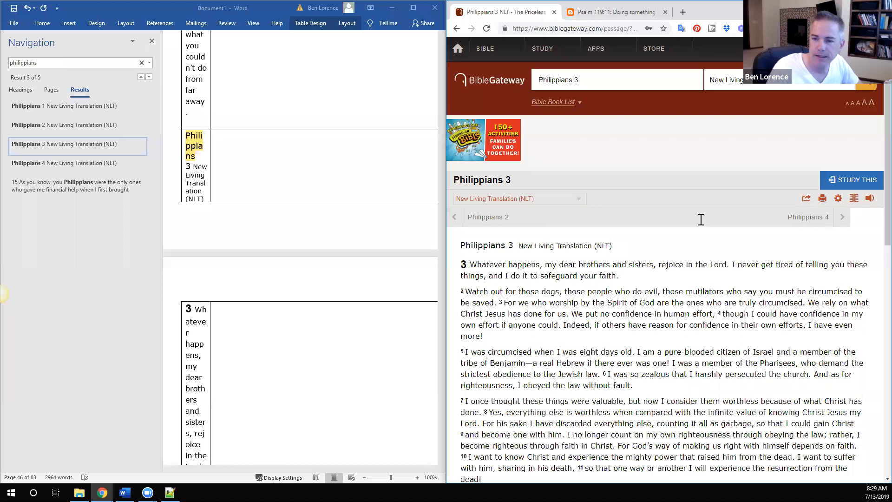
left_click(717, 254, "shift")
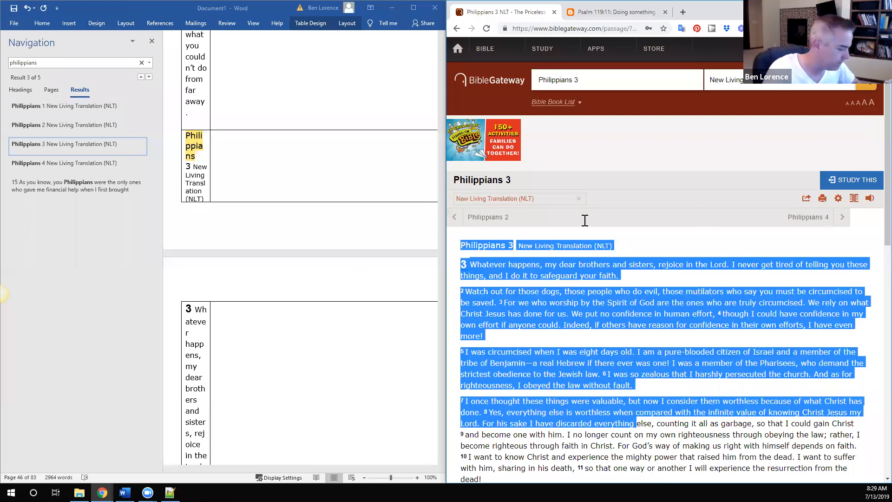
key("shift+Down")
key("shift+Down")
key("shift+Down")
key("shift+Down")
key("shift+Down")
key("shift+Down")
key("shift+Down")
key("shift+Down")
key("shift+Down")
key("shift+Down")
key("shift+Down")
key("shift+Down")
key("shift+Down")
key("shift+Down")
key("shift+Down")
key("shift+Down")
key("shift+Down")
key("shift+Down")
key("shift+Down")
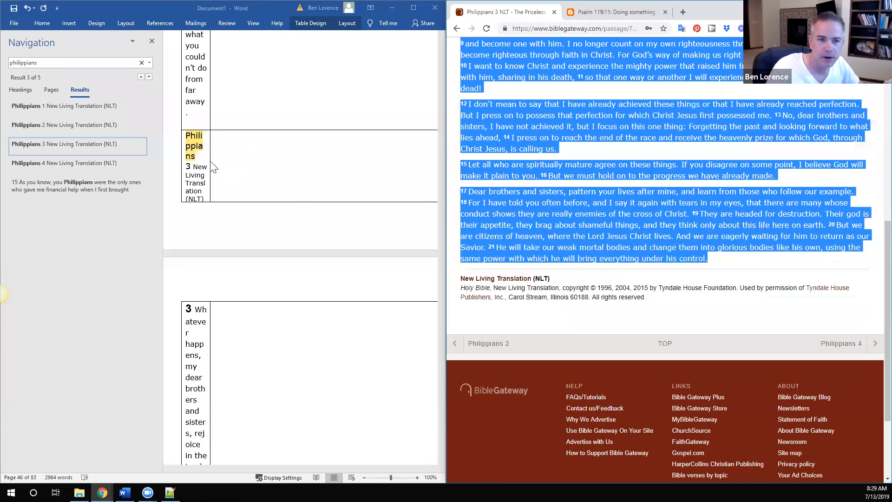
Try to translate the Philippians 3 page with the Google Translate extension while the chapter text is selected
left_click(255, 165)
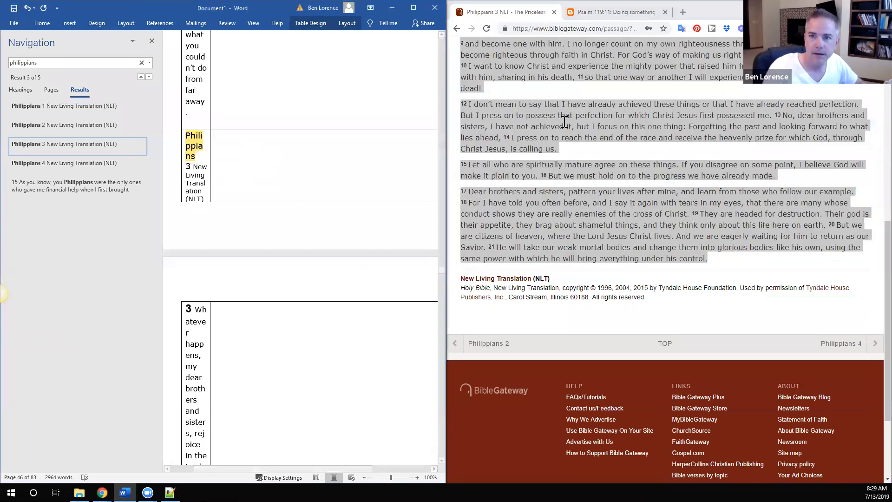
left_click(681, 28)
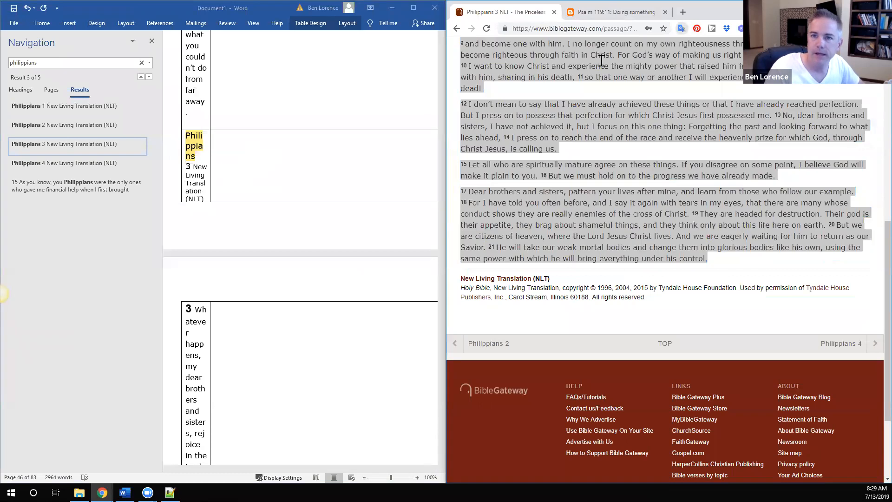
left_click(704, 60)
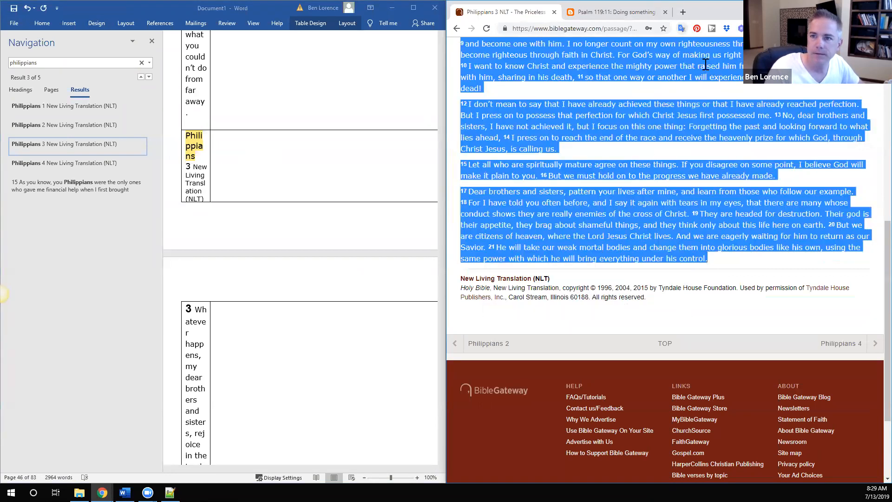
left_click(599, 147)
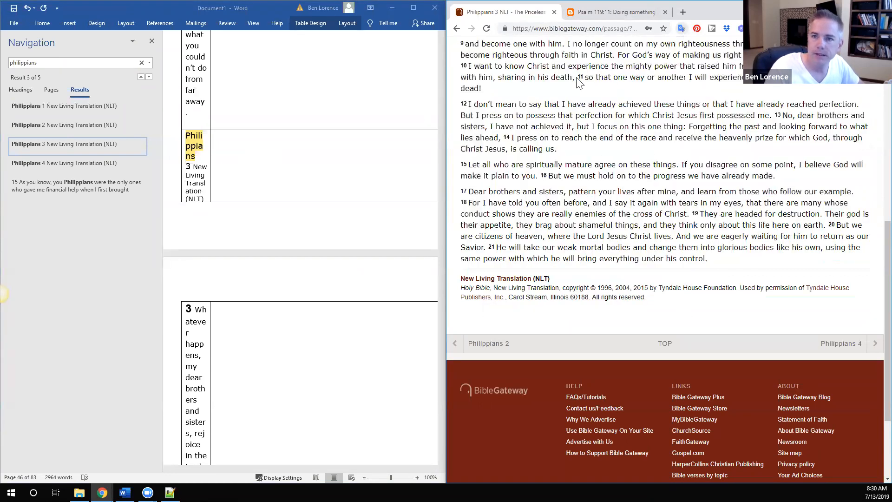
Translate the Philippians 3 page into Myanmar (Burmese) and copy the whole chapter into the second column of the Philippians 3 row
scroll(579, 83, "up", 10)
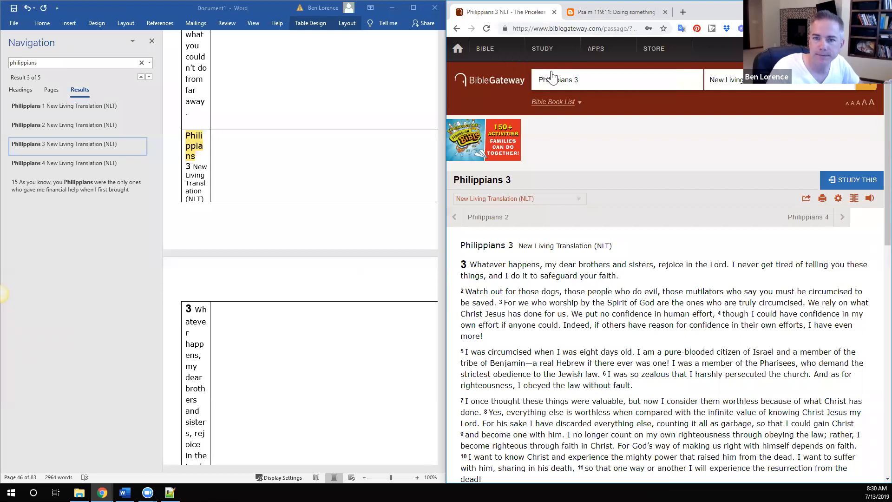
left_click_drag(461, 263, 562, 476)
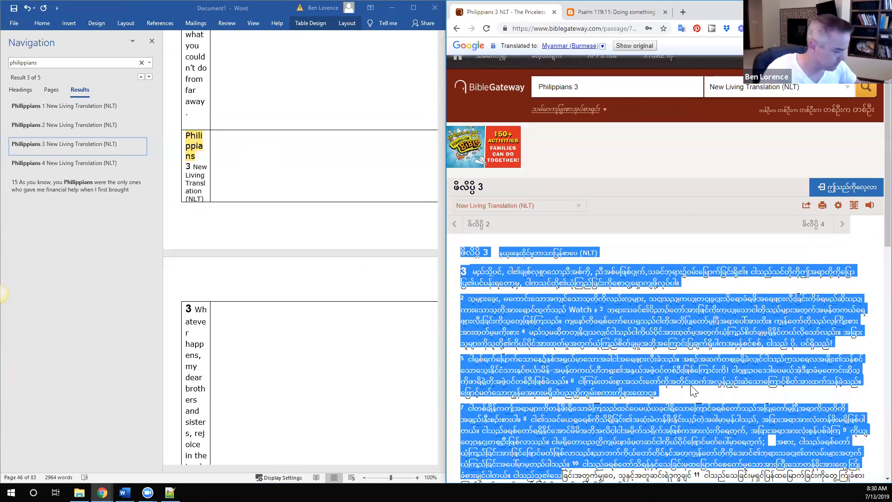
scroll(692, 391, "down", 6)
left_click(692, 390, "shift")
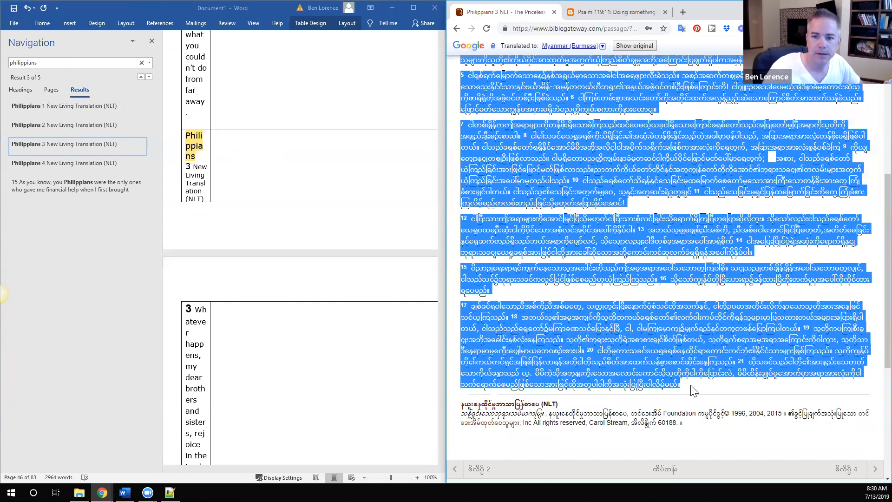
left_click(354, 173)
Select the entire Word document and copy the completed two-column table
left_click(125, 96)
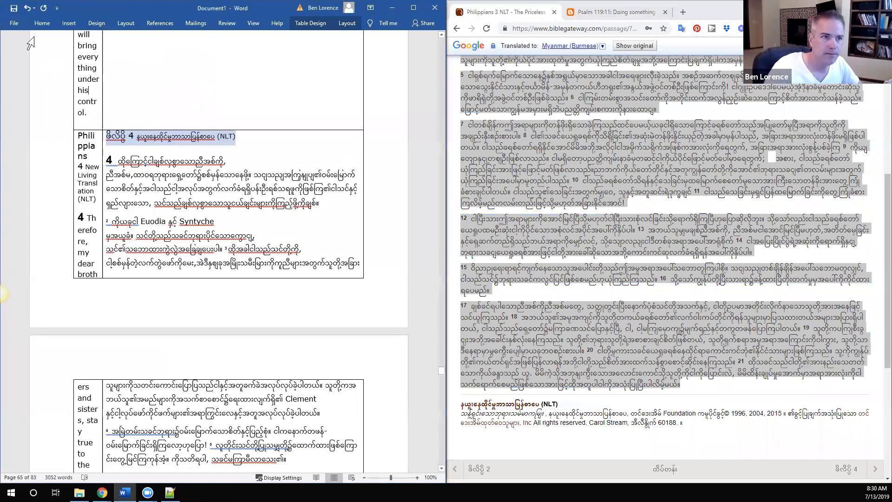
key("ctrl+a")
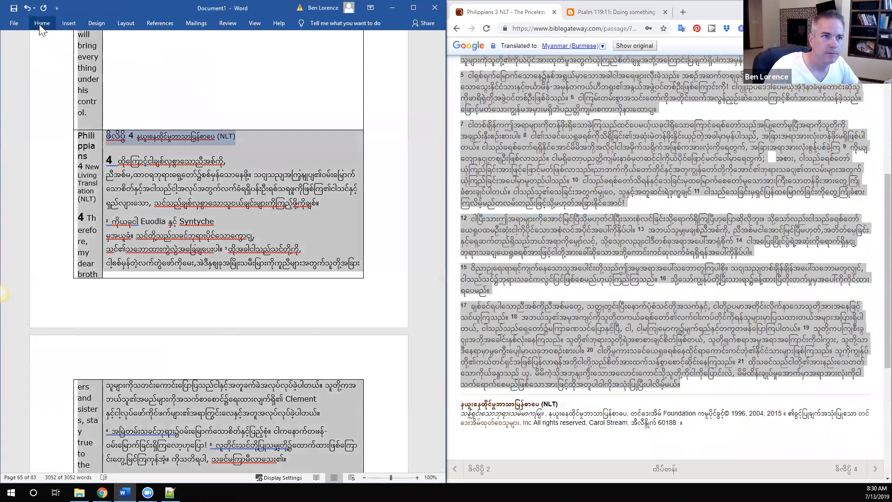
left_click(42, 23)
left_click(141, 163)
right_click(141, 164)
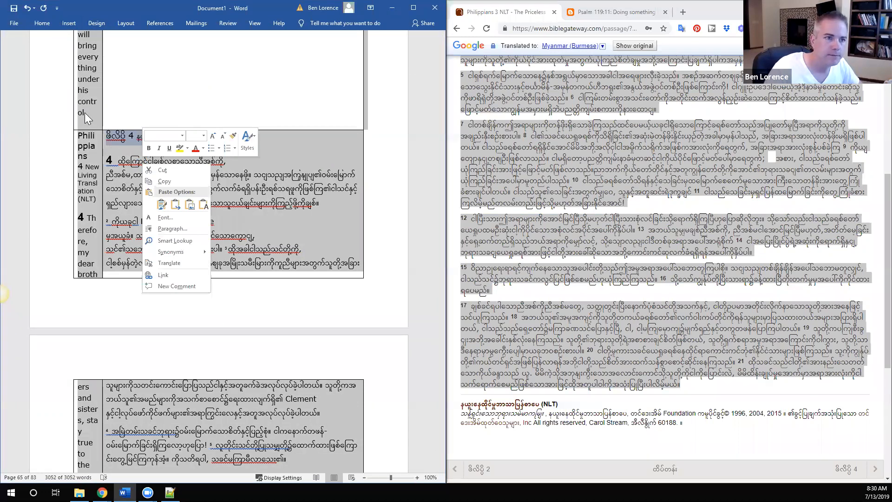
Switch to Notepad++ and paste the copied table into the new file as HTML content
left_click(99, 108)
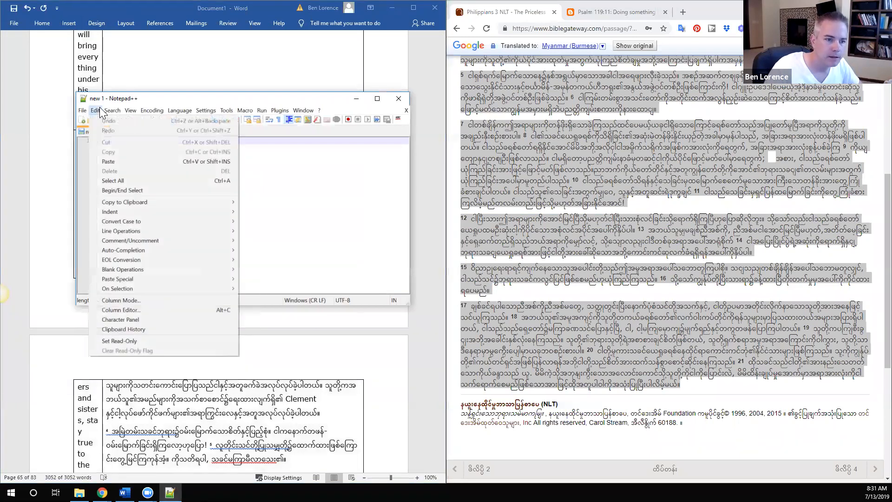
left_click(97, 107)
left_click(98, 107)
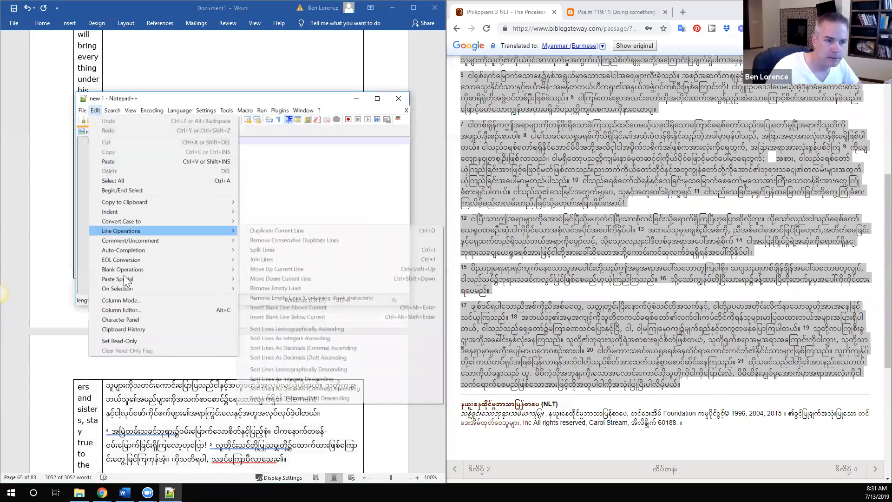
mouse_move(125, 278)
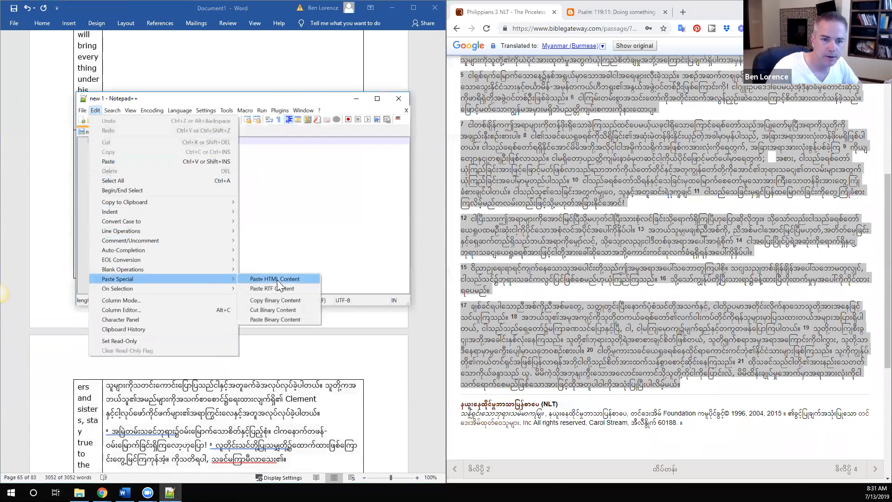
left_click(276, 280)
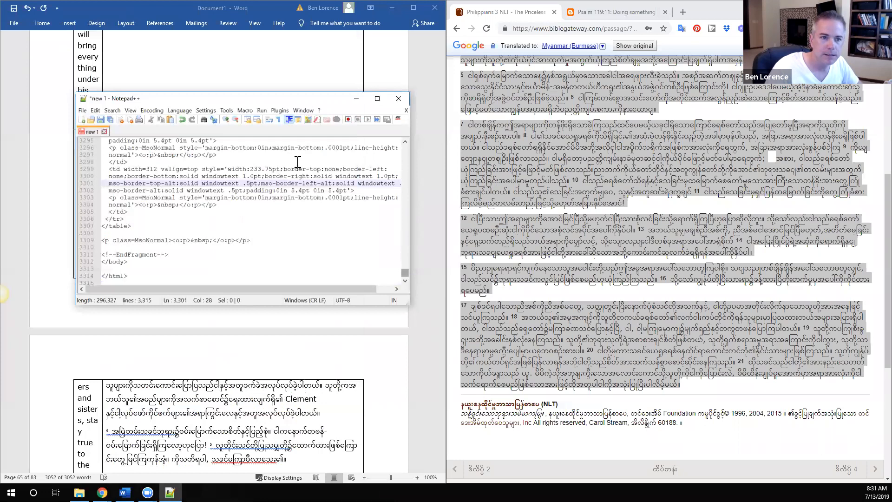
Return to the start of the HTML code and check the blog post's instruction about changing the table width
scroll(295, 161, "up", 5)
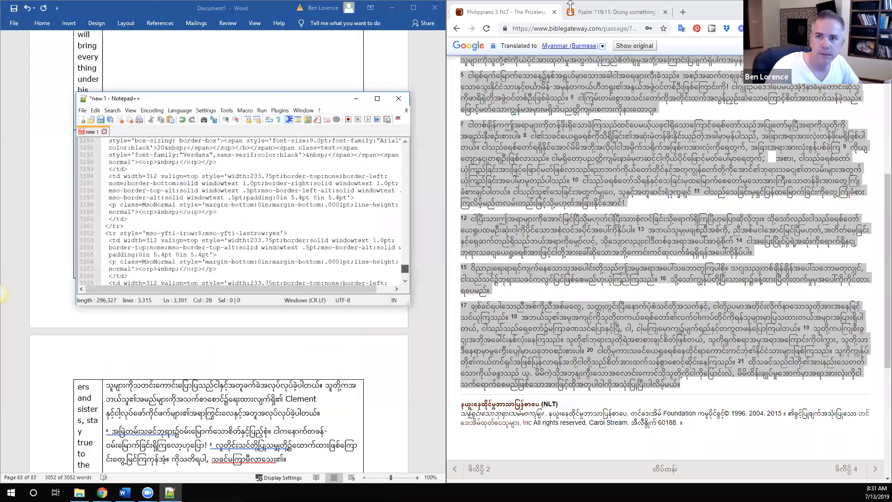
scroll(295, 161, "up", 10)
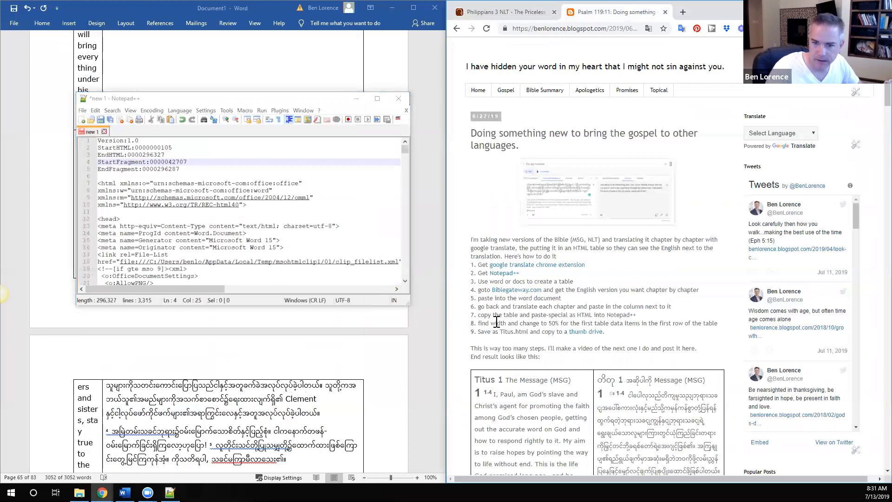
double_click(505, 322)
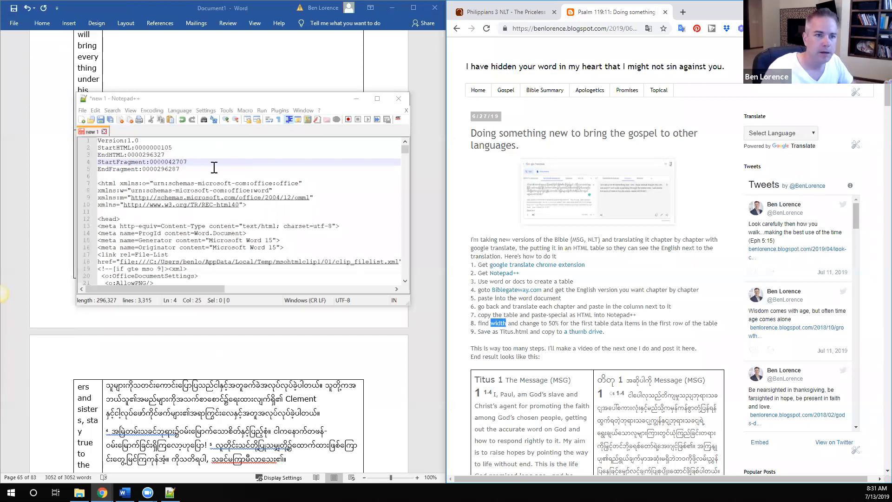
Find "width" in the HTML code and set the style width of both first-row table cells to 50%
left_click(254, 170)
key("ctrl+f")
type("width")
left_click(331, 162)
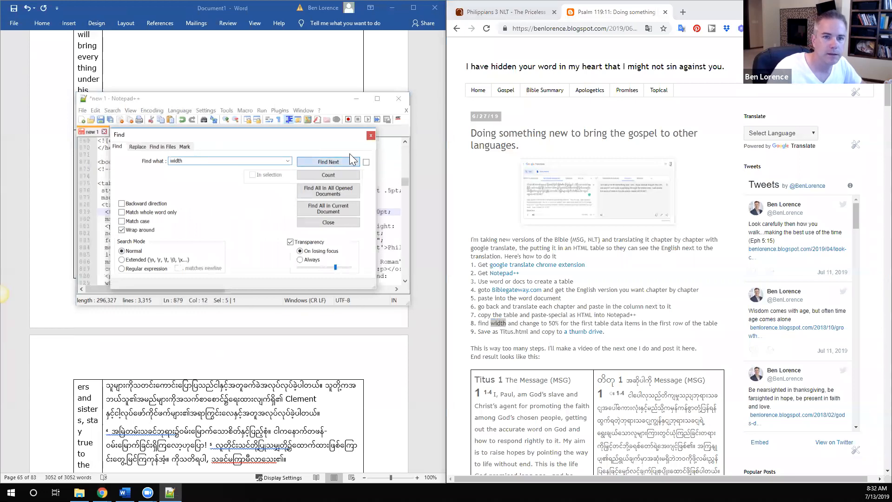
left_click(370, 136)
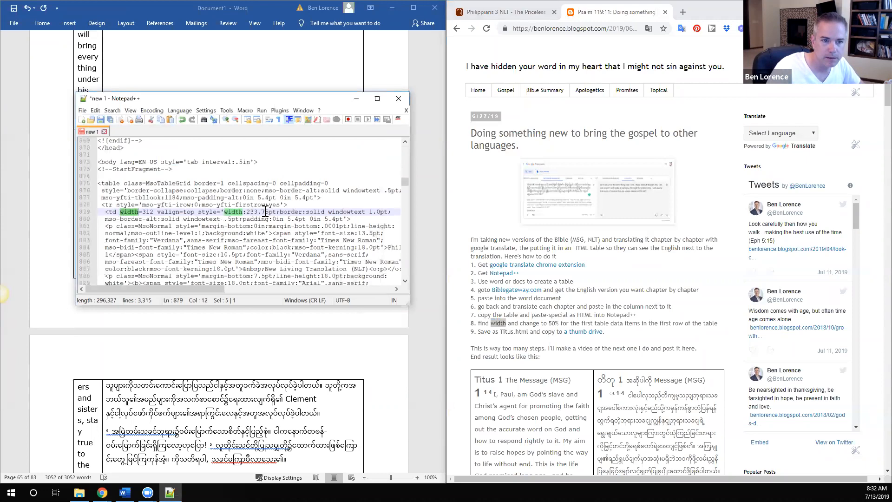
left_click_drag(246, 212, 276, 212)
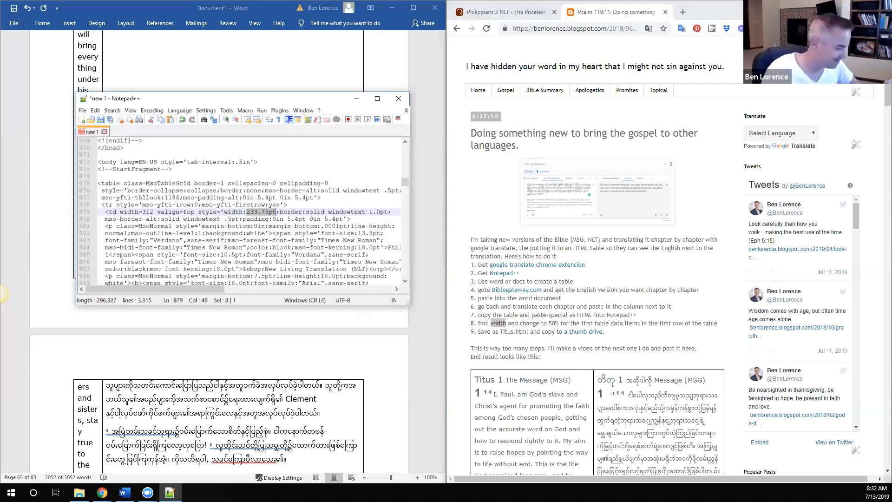
Save the file in Downloads as "Philippians NLT English and Burmese.html"
key("ctrl+s")
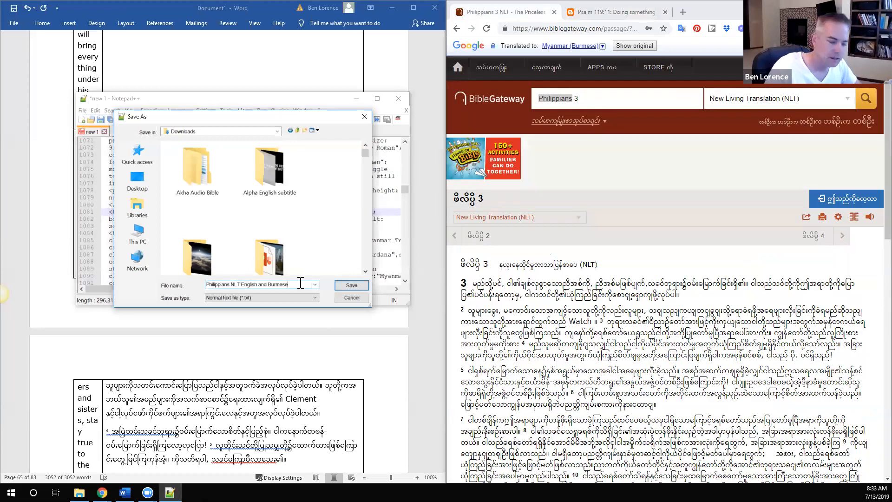
type(".html")
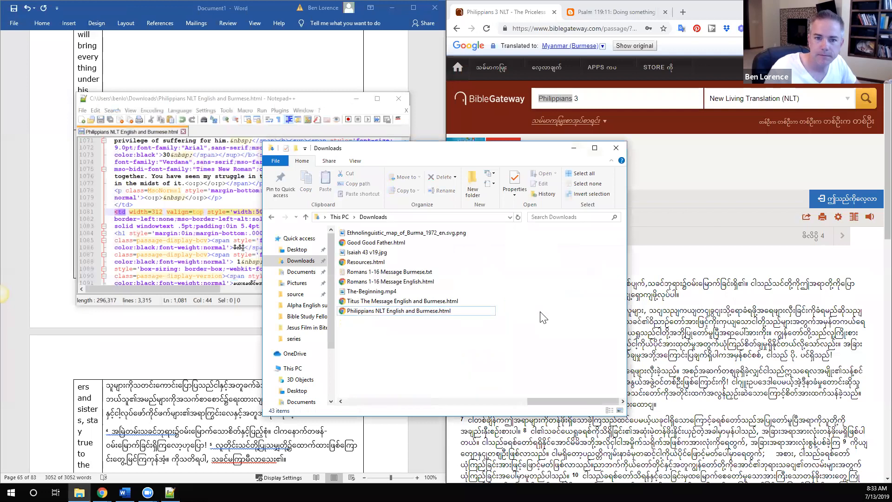
Open the saved Philippians HTML file in the browser, review the English and Burmese columns, and return to the Downloads folder
double_click(380, 316)
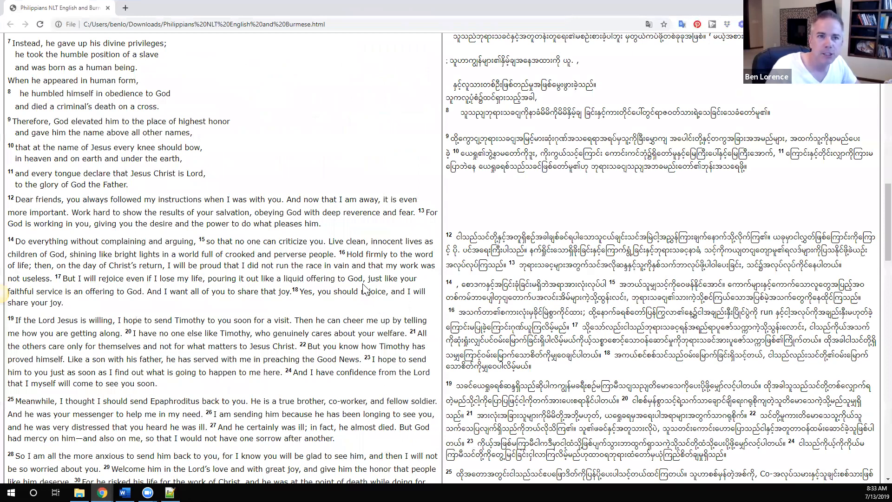
scroll(360, 35, "down", 3)
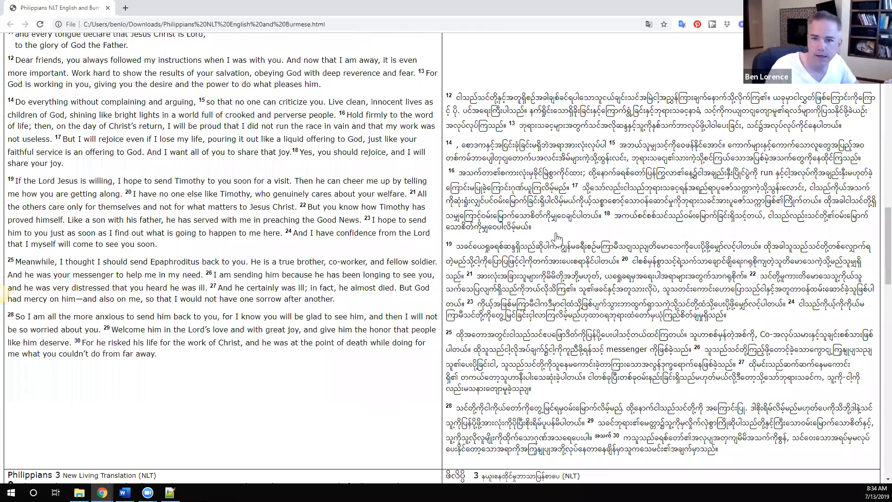
key("alt+Tab")
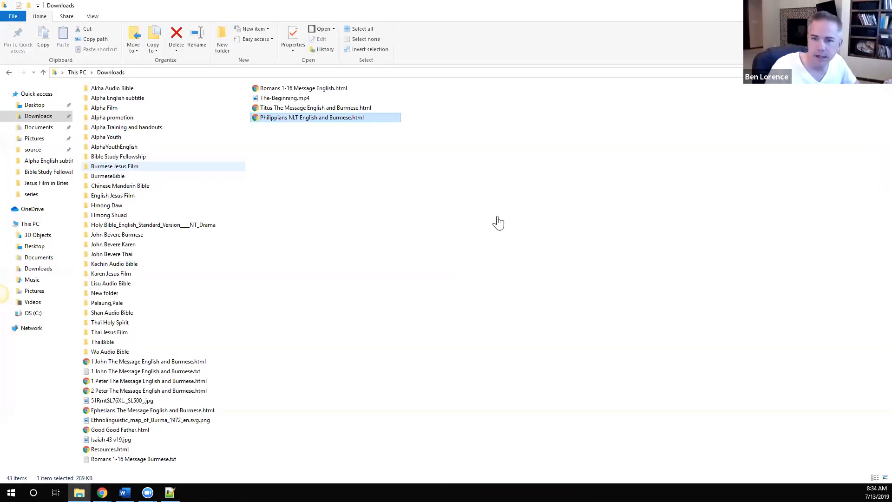